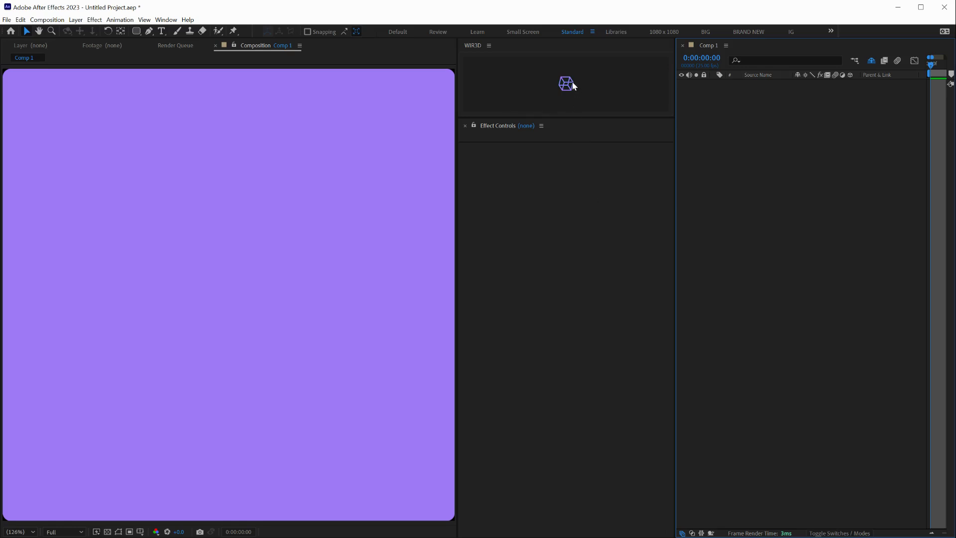
Add a WIR3D layer to Comp 1, drawing a white square wireframe
click(564, 94)
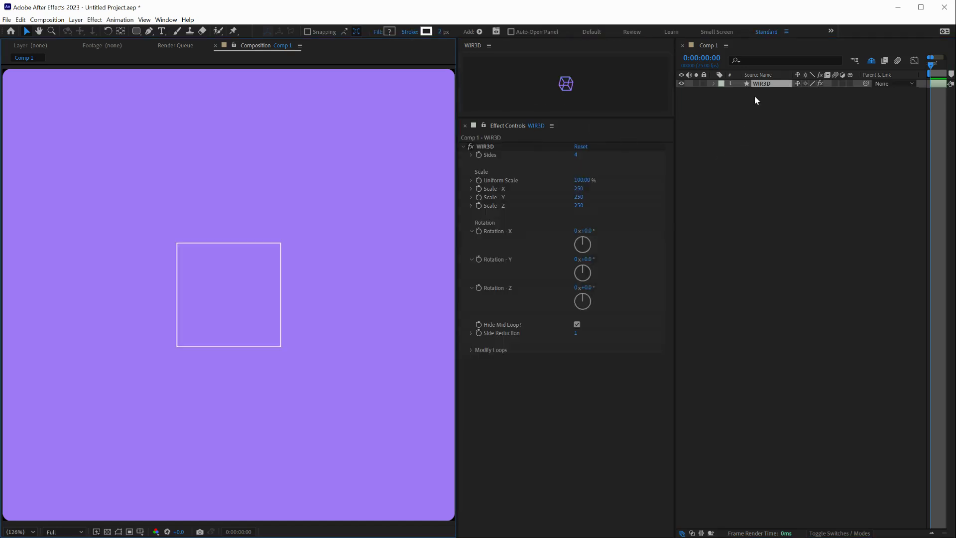
Tilt the wireframe to 17° X and 18° Y, with 156% Uniform Scale and Scale Z 473
click(485, 147)
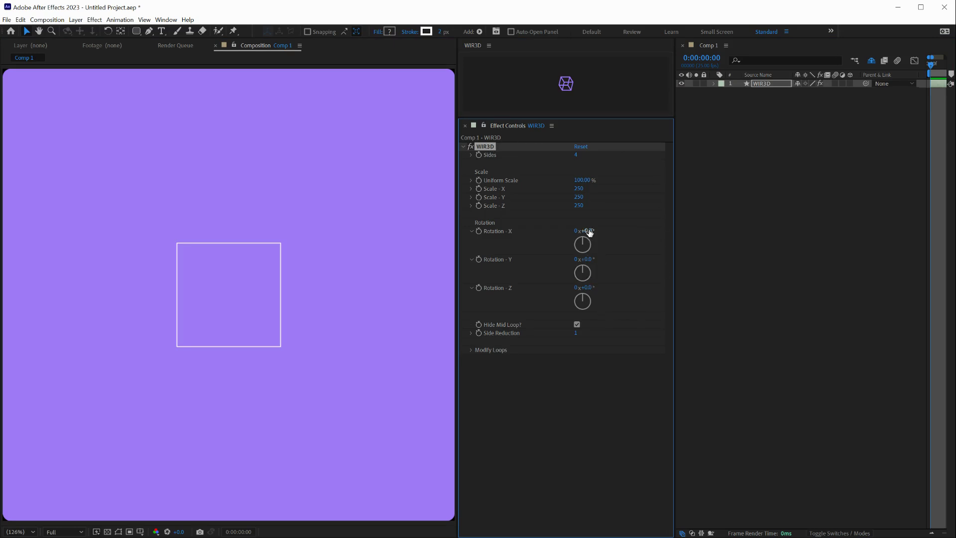
mouse_move(585, 231)
mouse_down()
mouse_move(597, 232)
mouse_move(598, 258)
mouse_up()
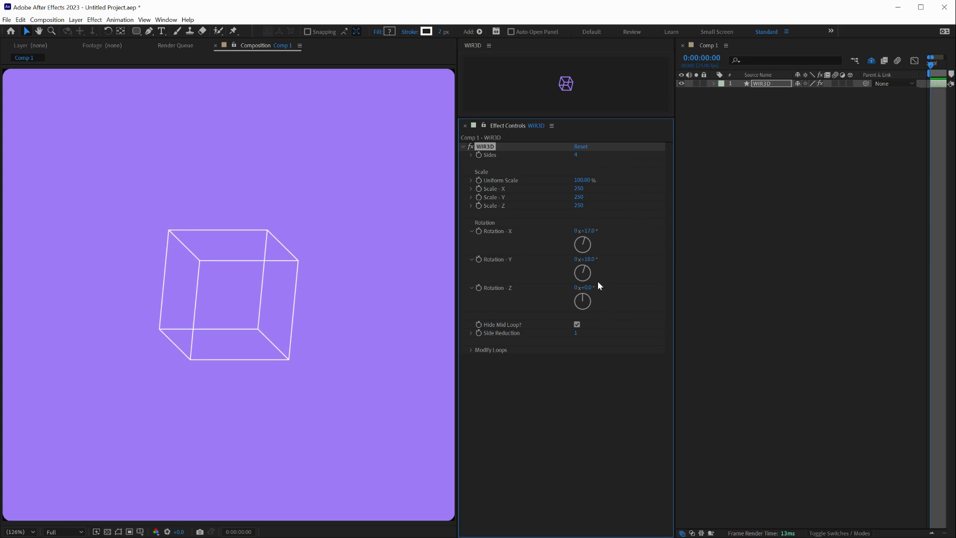
mouse_move(581, 180)
mouse_down()
mouse_move(606, 184)
mouse_move(598, 191)
mouse_up()
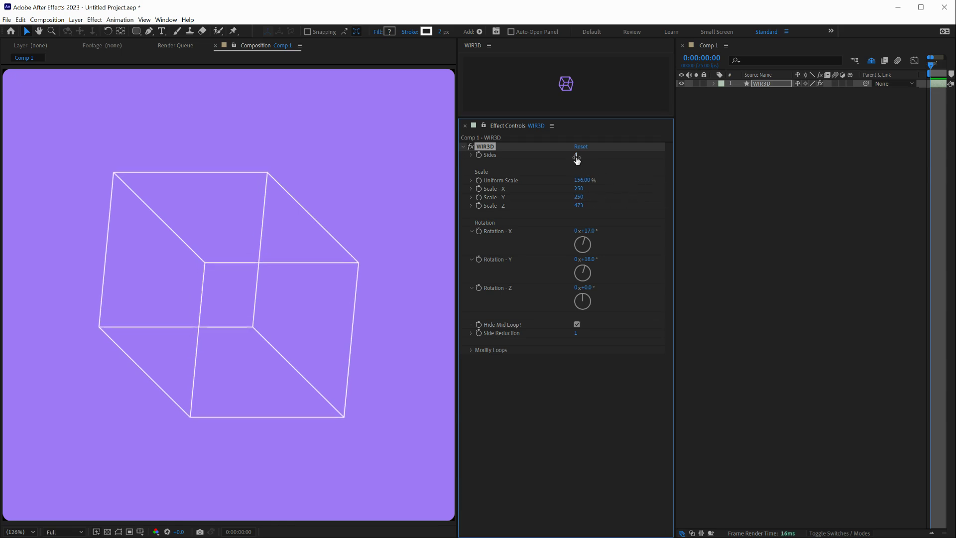
Try higher side counts, then settle the wireframe on 6 sides
drag(577, 159, 777, 162)
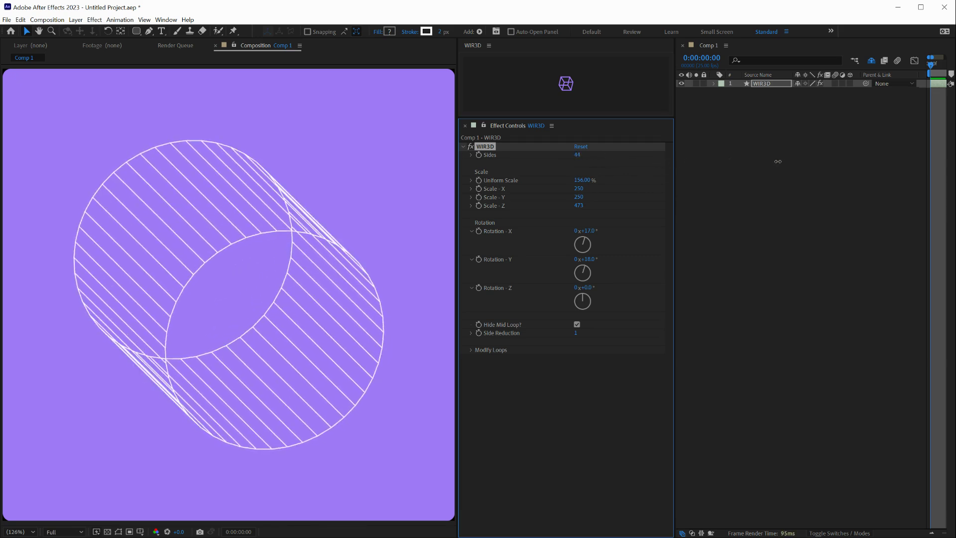
drag(777, 162, 599, 170)
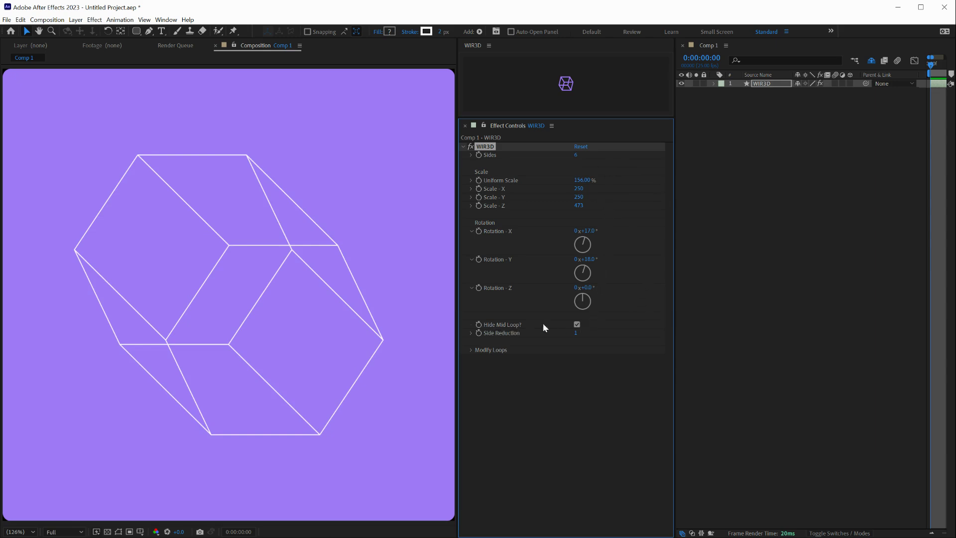
Turn off Hide Mid Loop? so the prism's middle loop shows
click(576, 325)
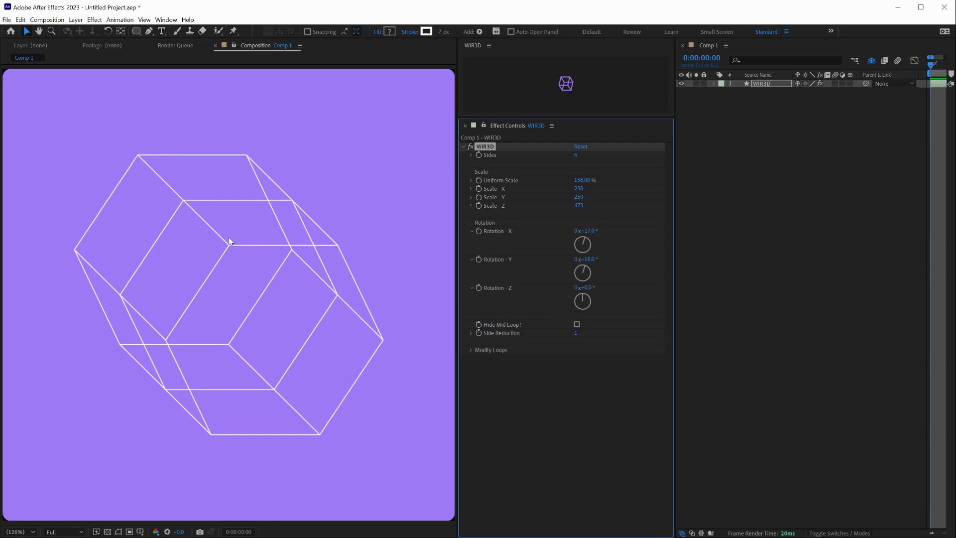
Expand Modify Loops, rotate the wireframe on Y and X, and shrink the middle loop
click(472, 350)
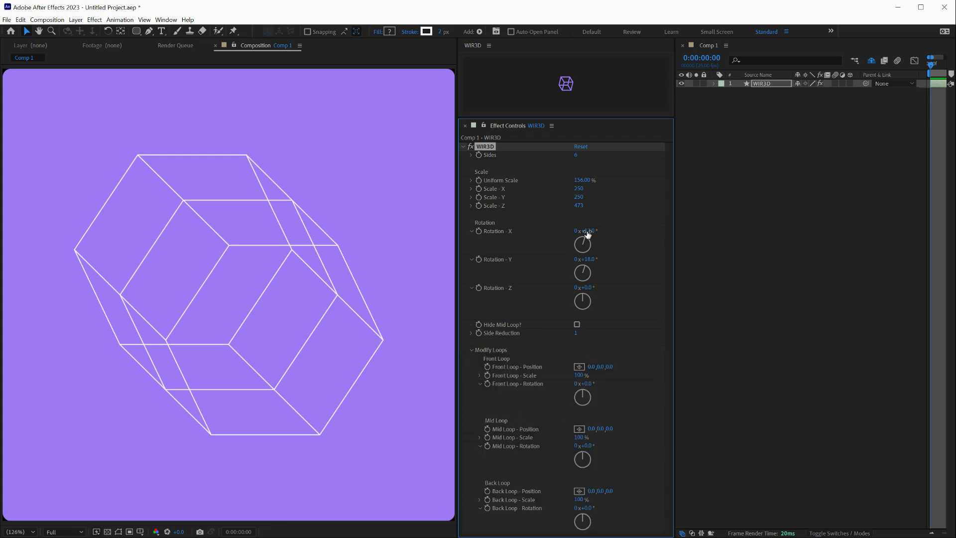
mouse_move(593, 259)
mouse_down()
mouse_move(595, 234)
mouse_move(605, 230)
mouse_up()
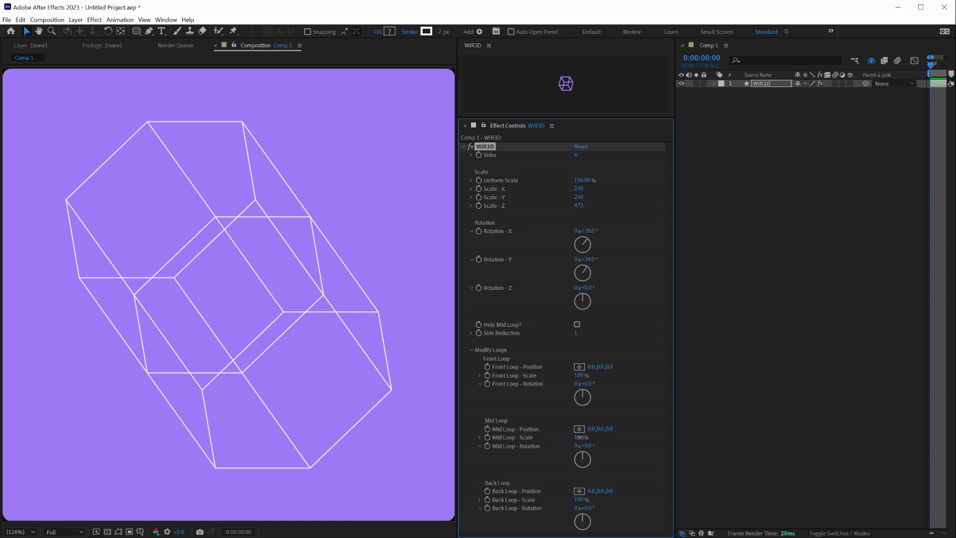
drag(579, 437, 555, 440)
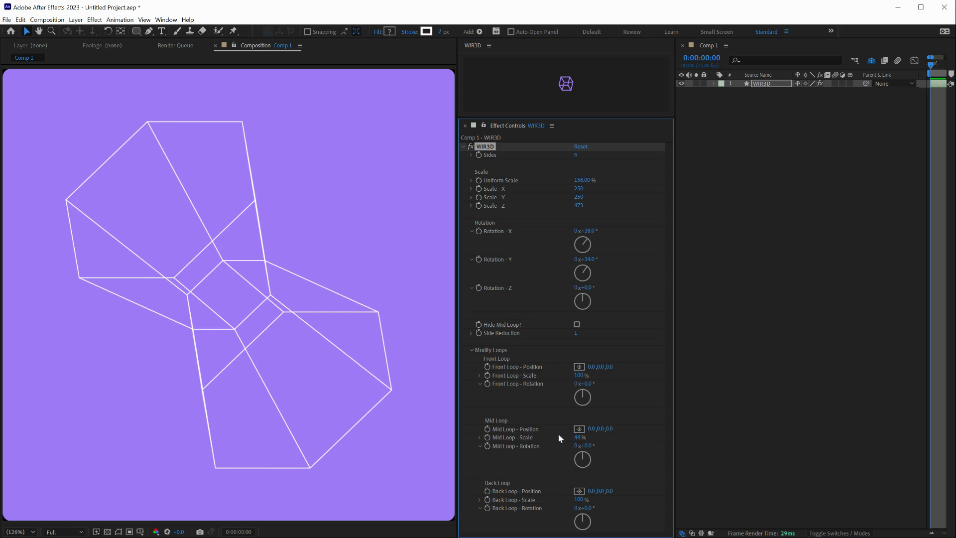
drag(586, 230, 620, 229)
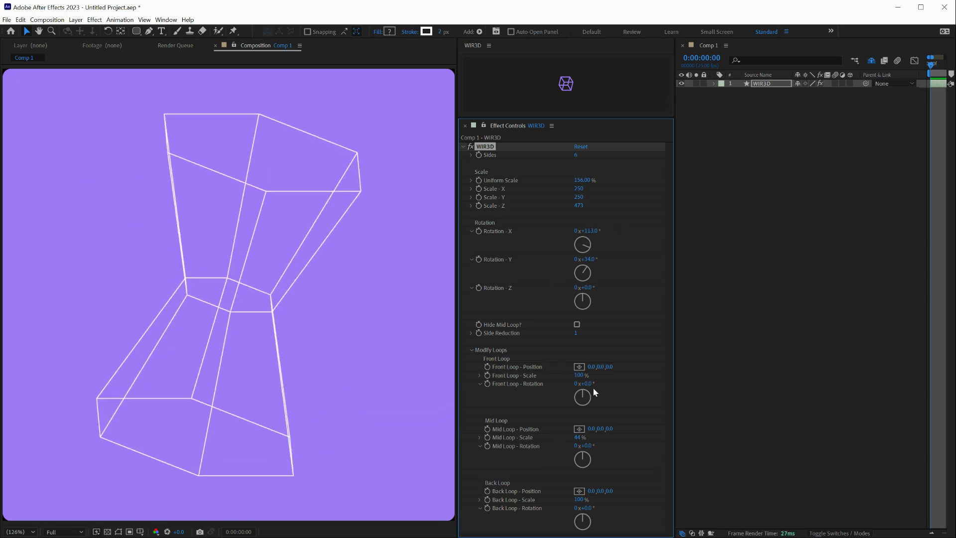
Adjust the front loop, shrink the back loop, set X to about 71°, and use eight sides
mouse_move(586, 383)
mouse_down()
mouse_move(617, 366)
mouse_move(543, 376)
mouse_up()
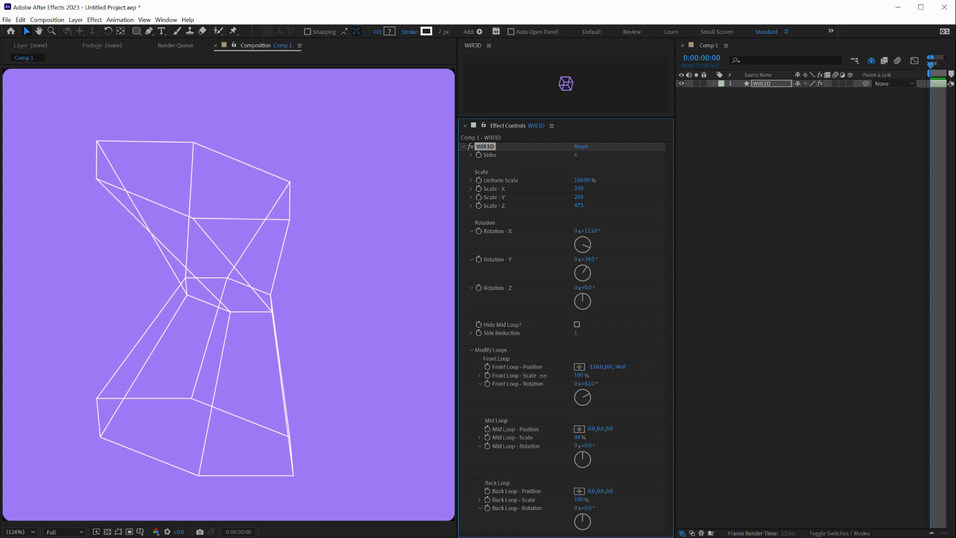
key(ctrl+z)
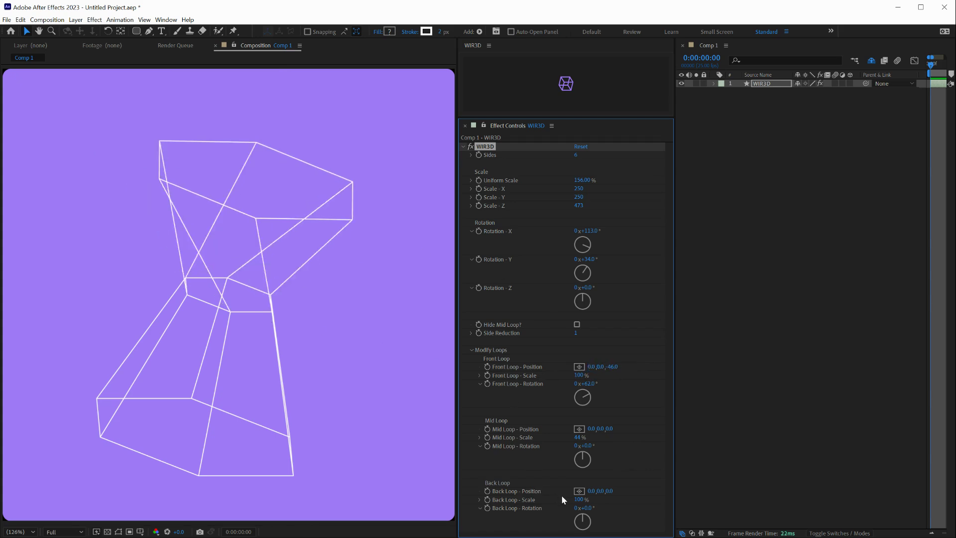
drag(580, 503, 555, 501)
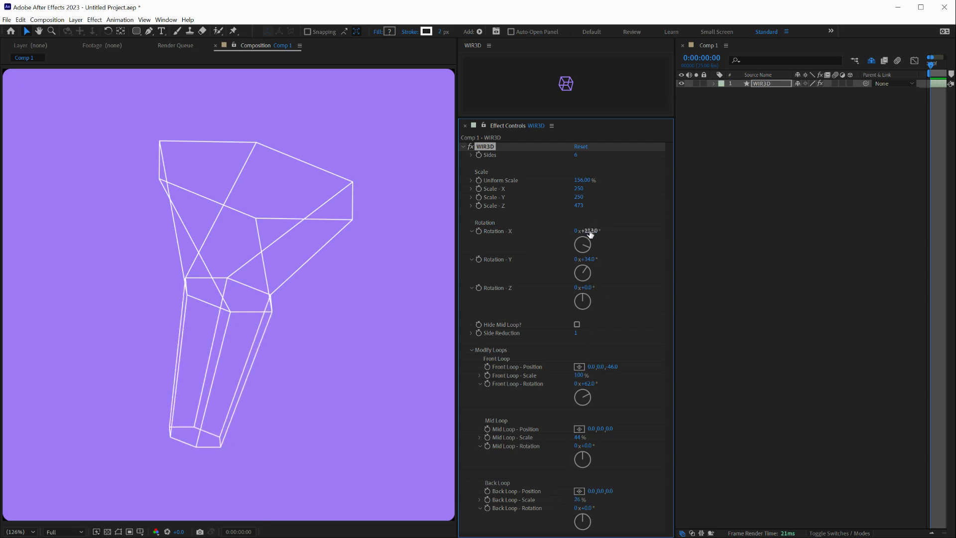
drag(590, 233, 573, 221)
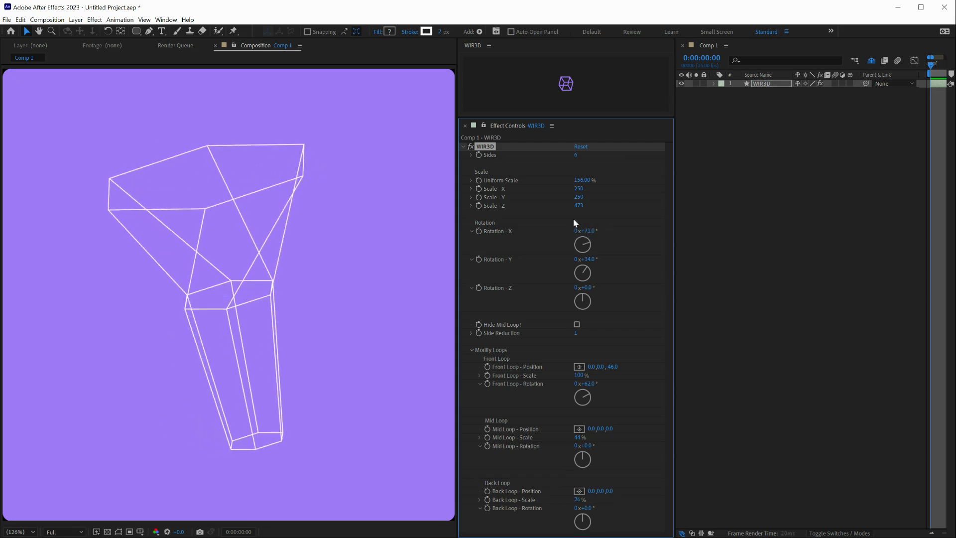
mouse_move(574, 155)
mouse_down()
mouse_move(812, 177)
mouse_move(622, 190)
mouse_up()
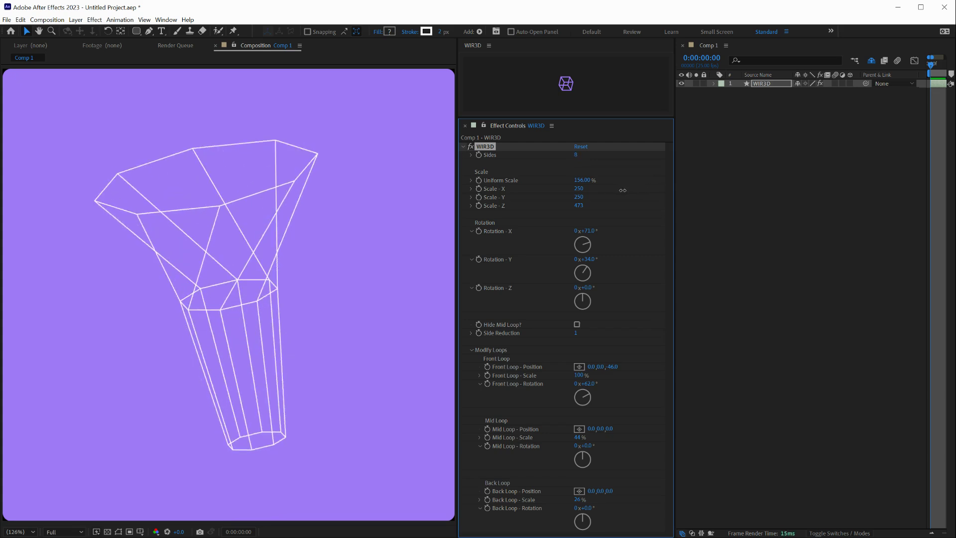
Reset WIR3D to defaults and set Sides to 36, turning the square into a circle
click(581, 147)
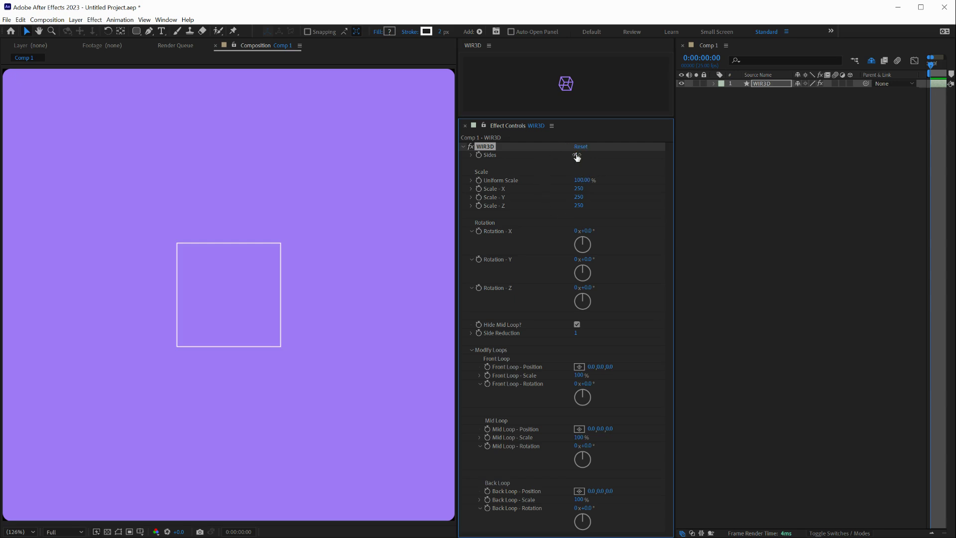
click(576, 155)
text(36)
key(Return)
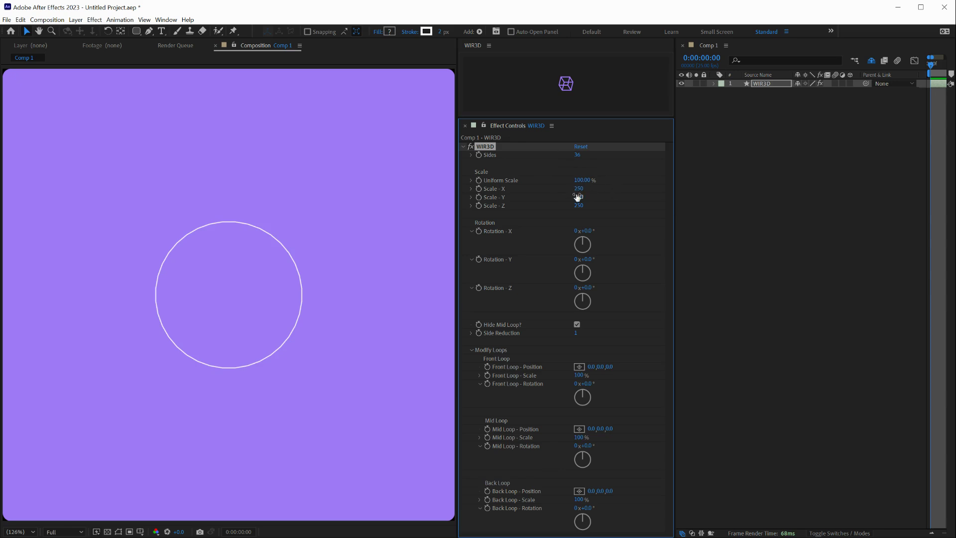
Tilt the circle to 53° X and 46° Y and stretch Scale Z to 690
drag(585, 231, 628, 231)
drag(586, 259, 627, 259)
drag(578, 205, 844, 228)
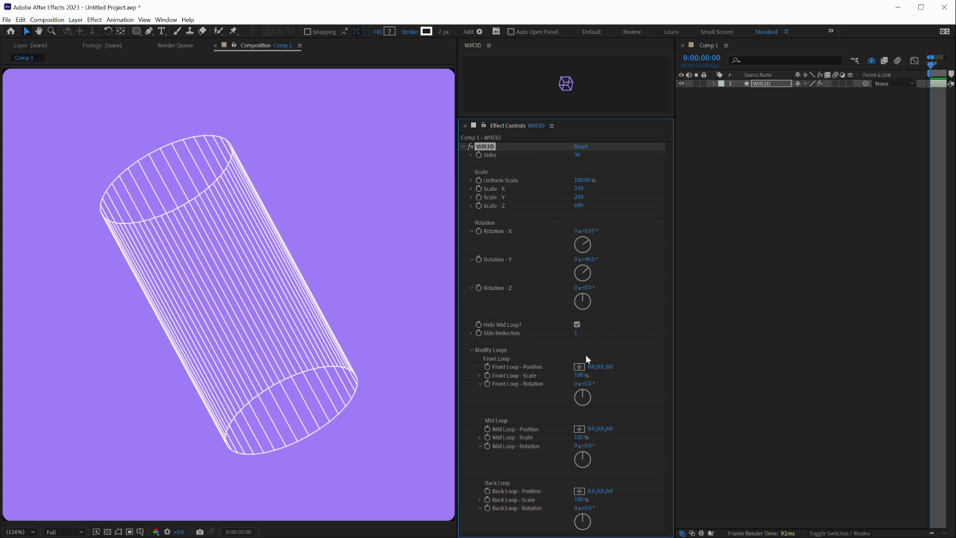
Set Side Reduction to 6 and Rotation Y to -143°, show the mid loop, and set Rotation X to 132°
drag(576, 335, 586, 333)
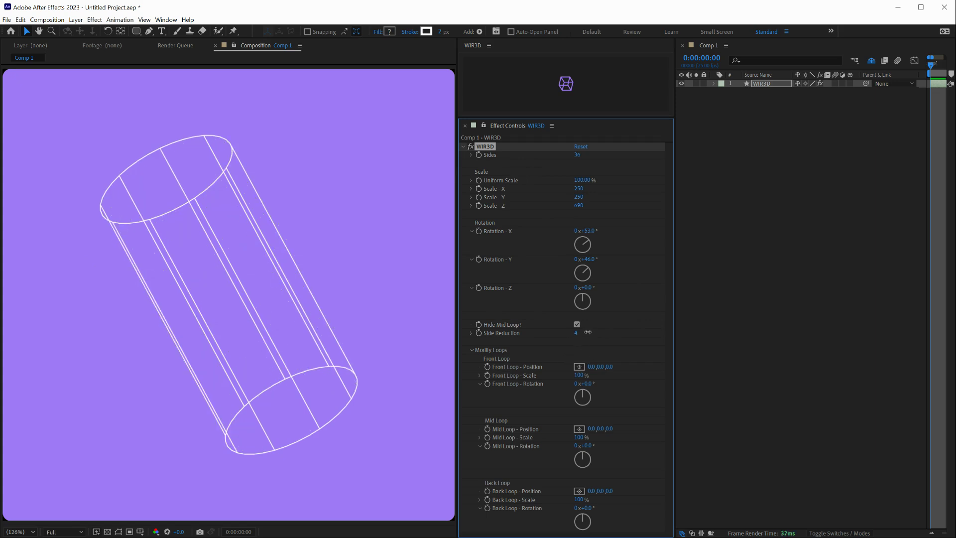
drag(591, 331, 594, 331)
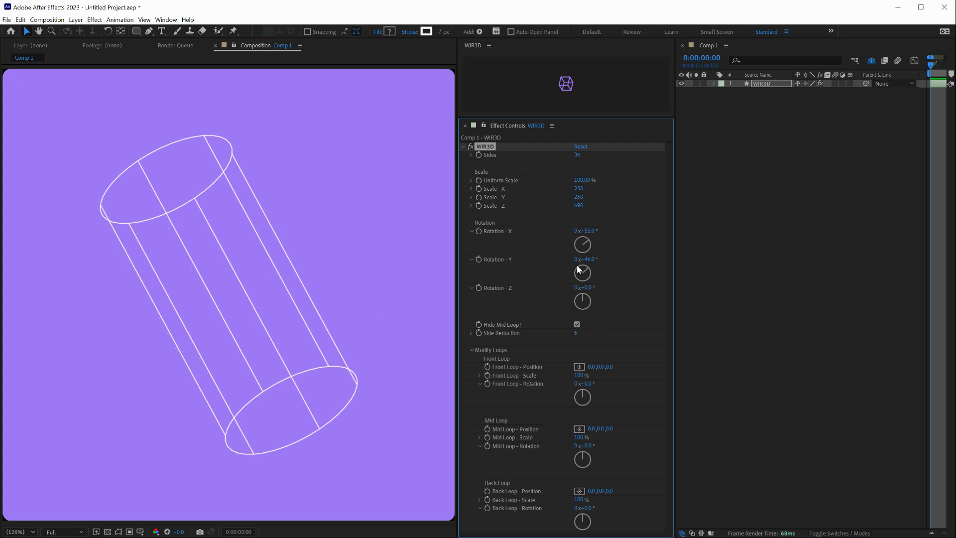
drag(588, 259, 506, 275)
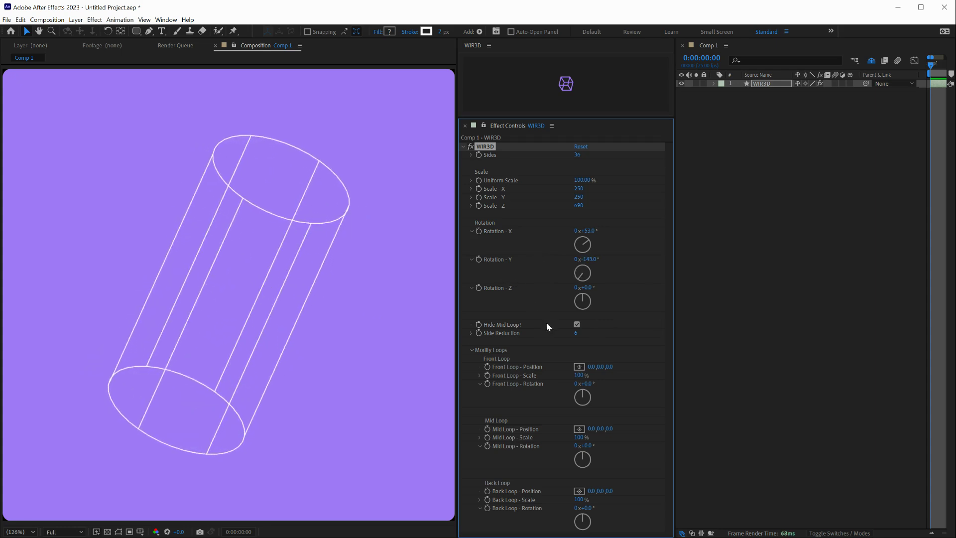
click(575, 324)
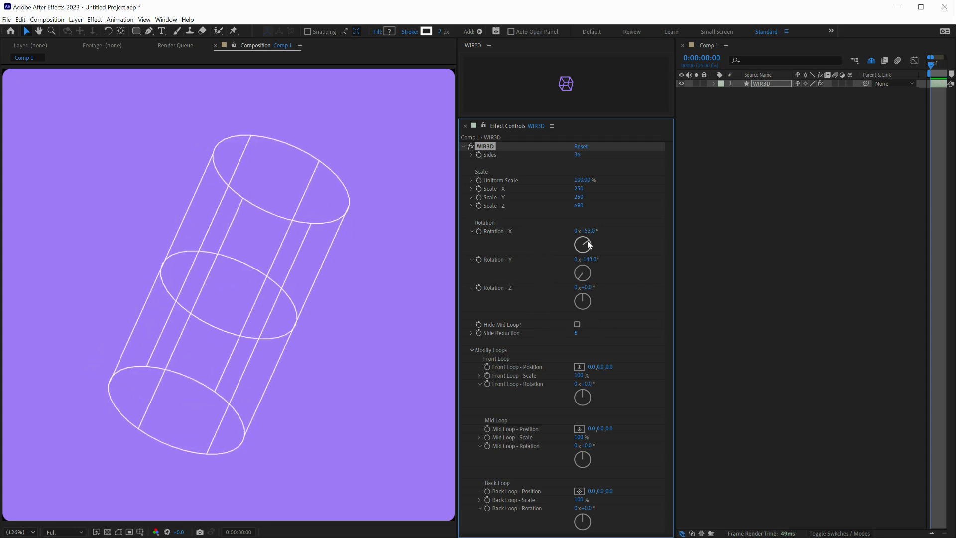
drag(594, 234, 626, 226)
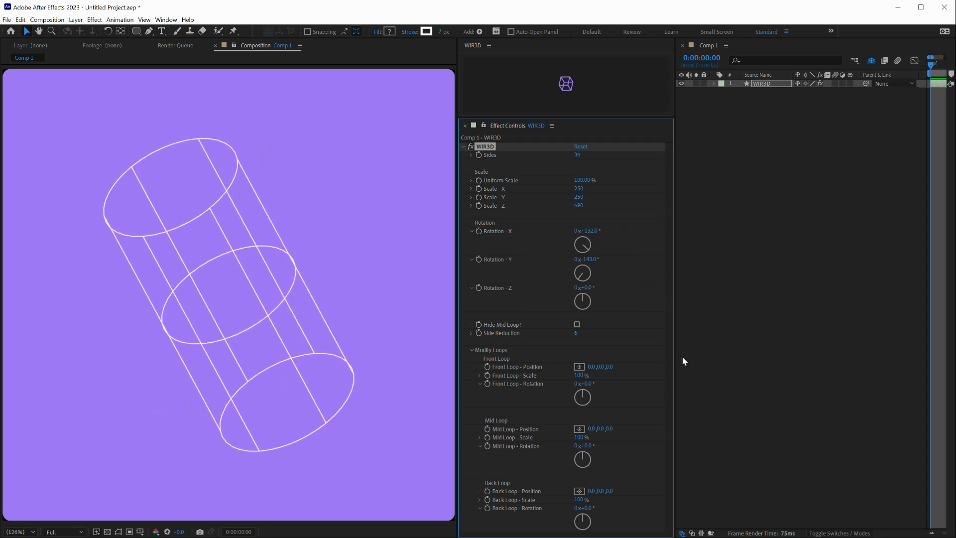